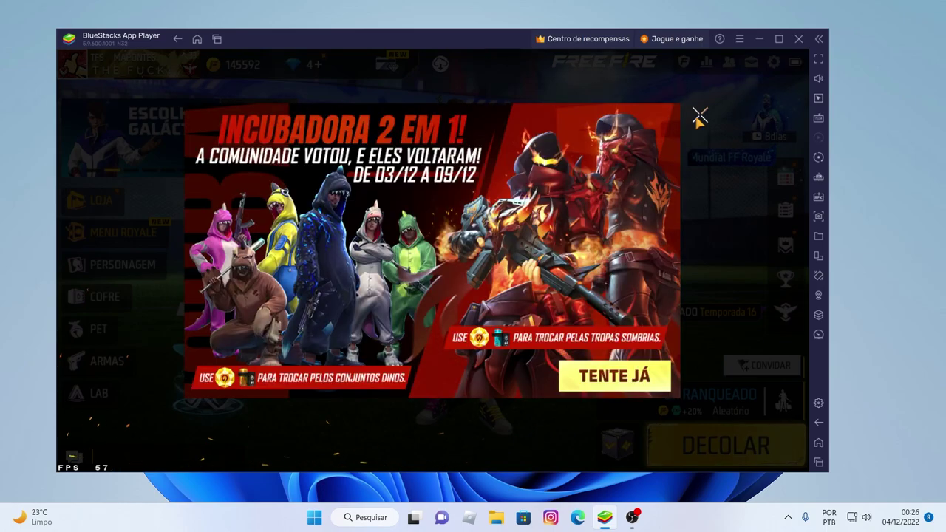
Dismiss all the promotional pop-ups covering the Free Fire lobby.
left_click(697, 118)
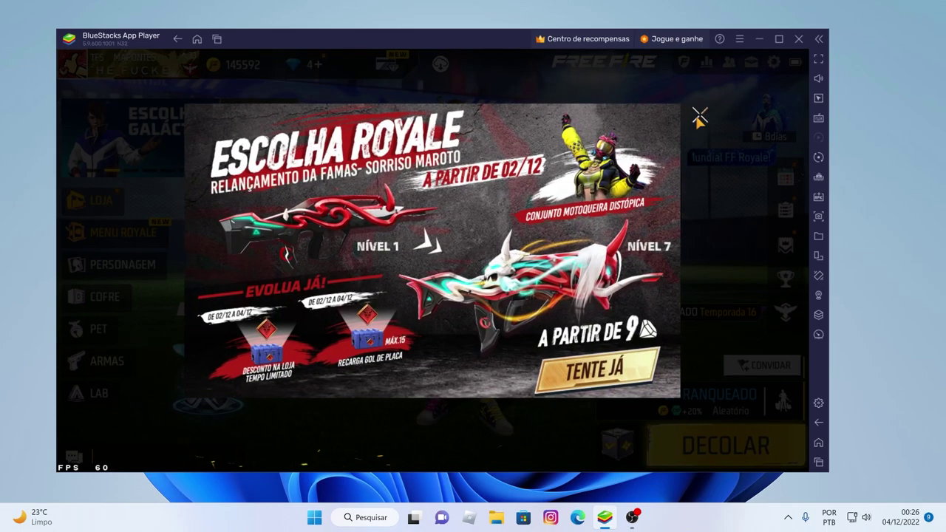
left_click(697, 117)
left_click(698, 116)
left_click(698, 116)
left_click(698, 117)
left_click(698, 116)
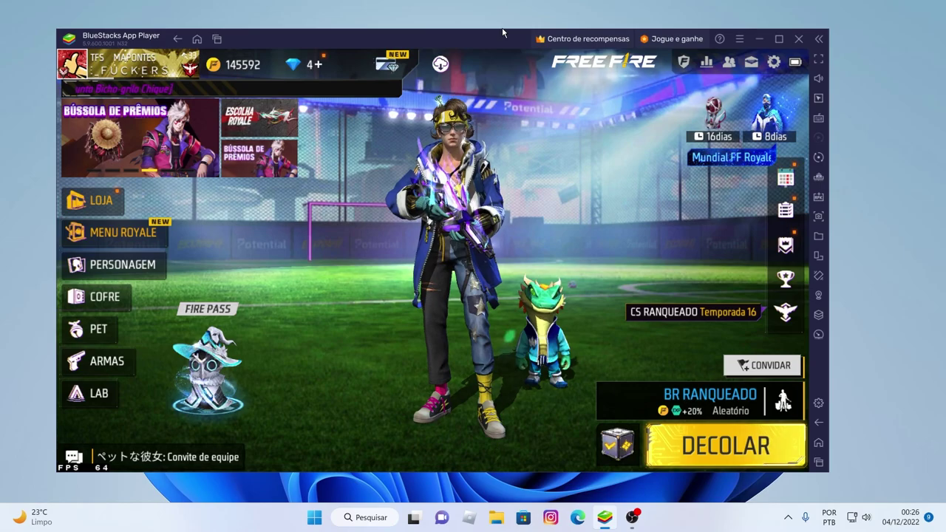
Review the emulator's performance, display, graphics, devices, gamepad, preferences and phone profile settings, leaving them without changes.
left_click(740, 39)
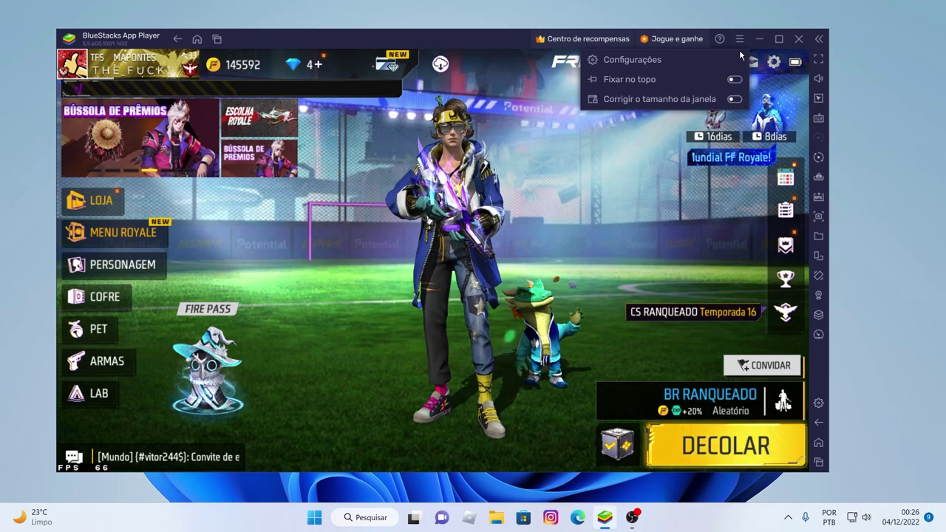
left_click(632, 60)
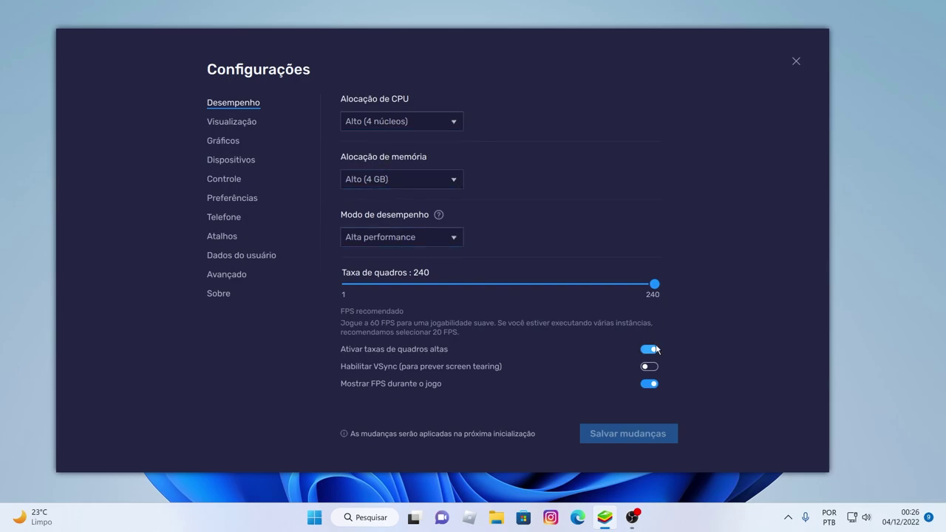
left_click(216, 126)
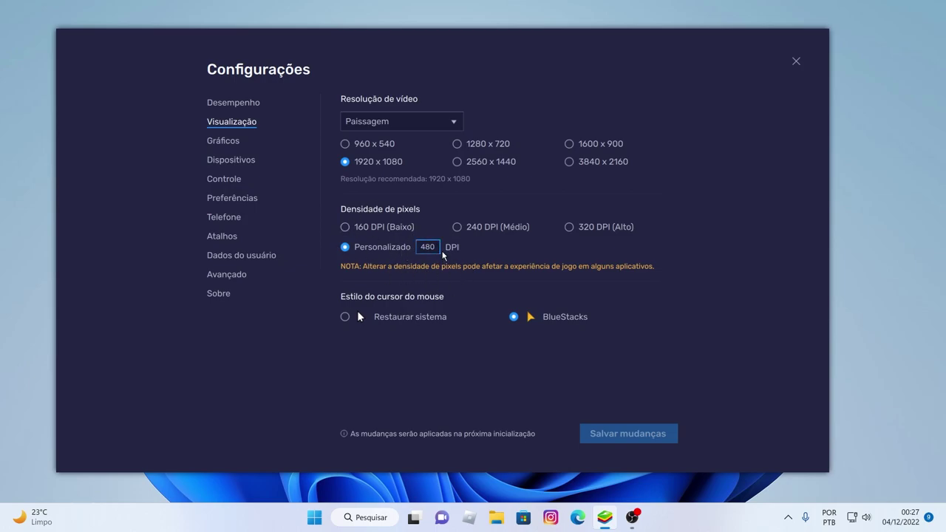
left_click(222, 140)
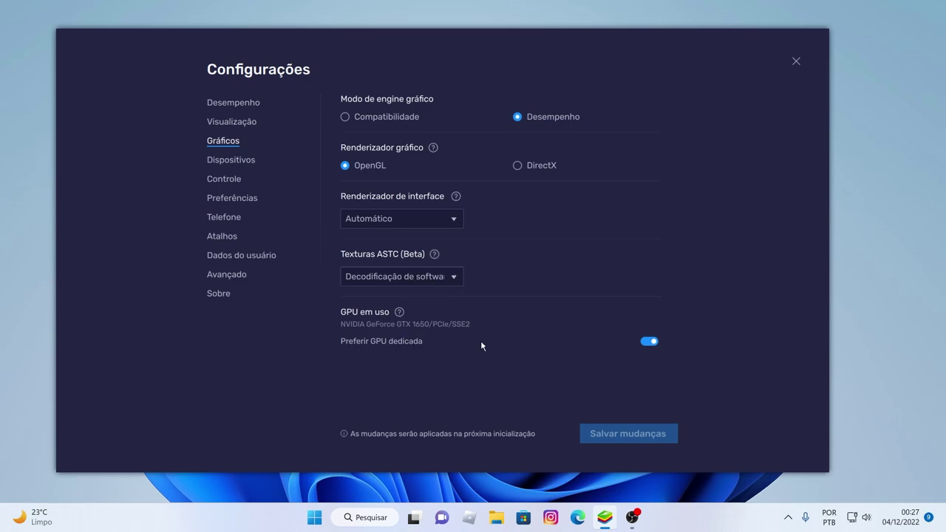
left_click(241, 168)
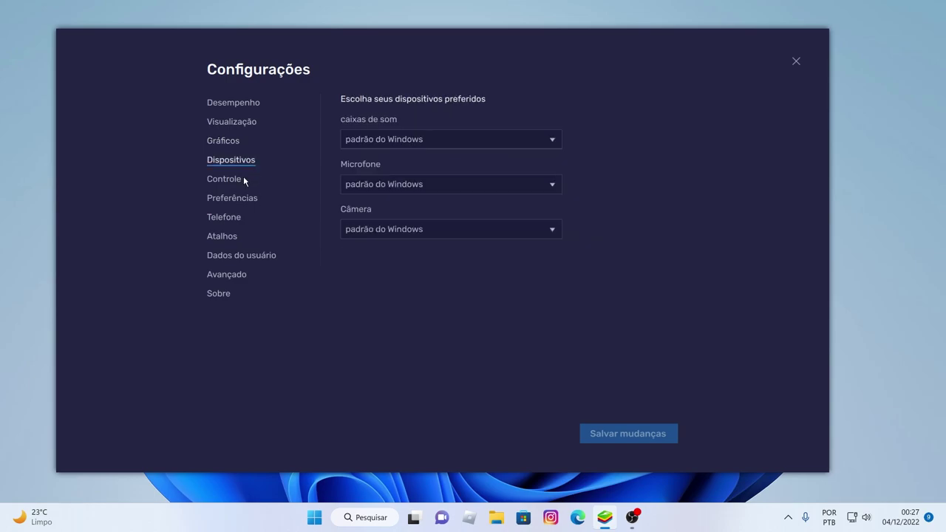
left_click(224, 196)
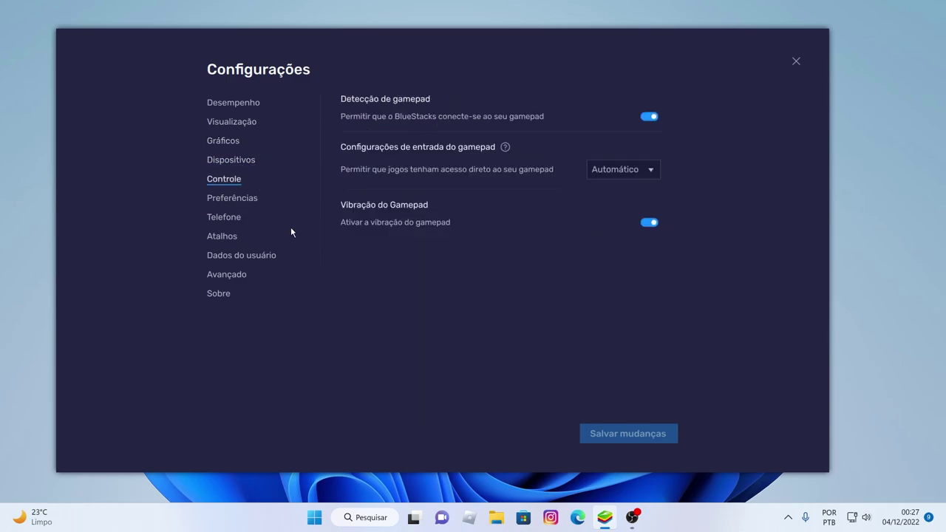
left_click(215, 198)
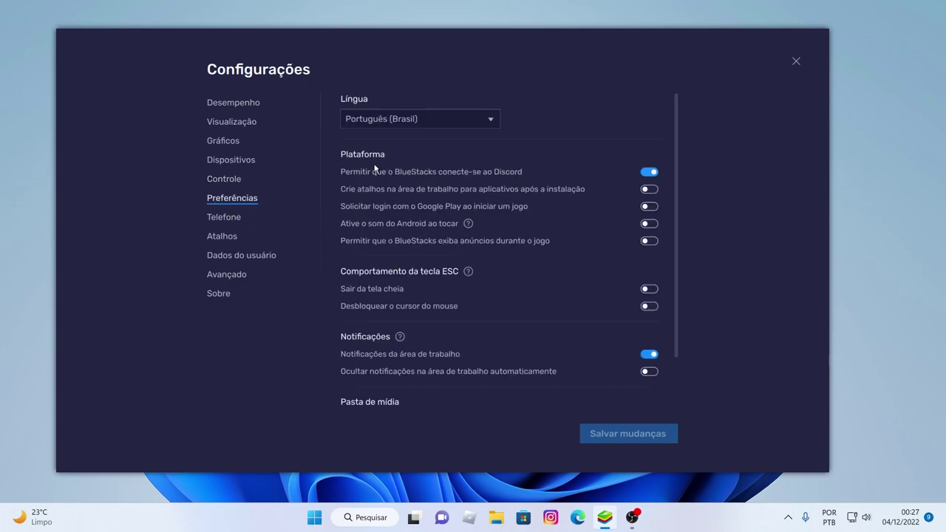
left_click(220, 218)
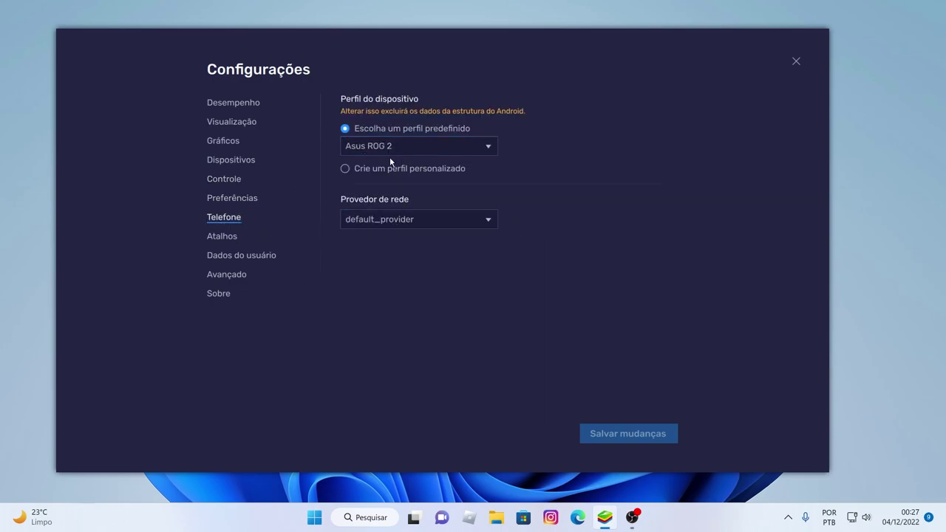
left_click(796, 60)
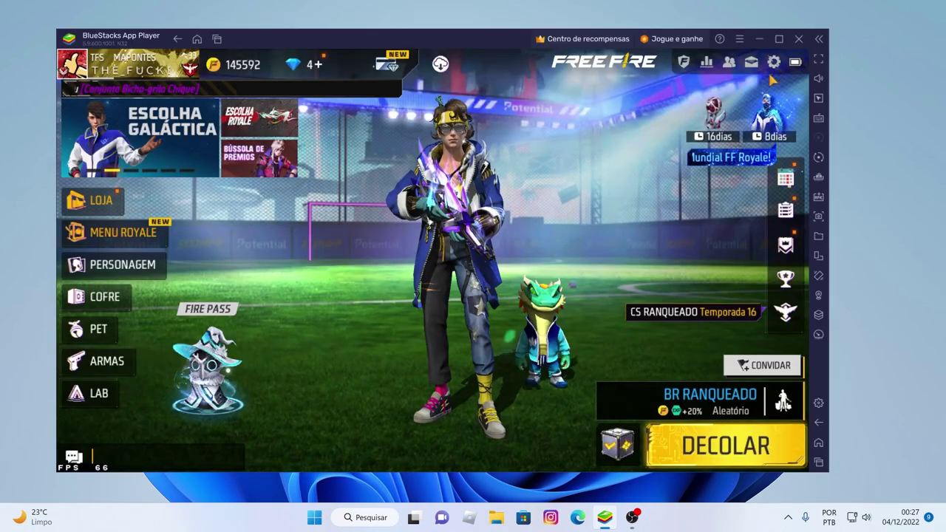
Close the running Free Fire game and uninstall it from the emulator's home screen.
left_click(217, 39)
left_click(591, 198)
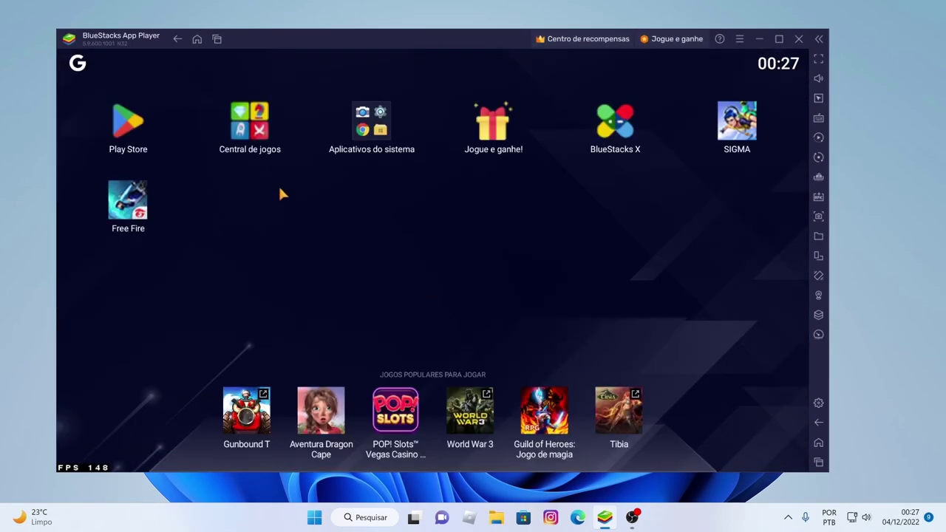
right_click(128, 199)
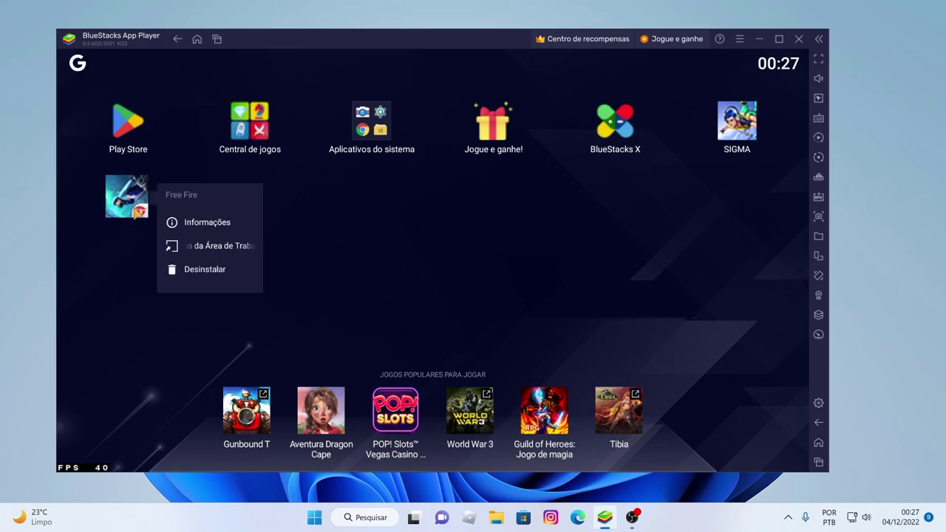
left_click(197, 272)
left_click(608, 339)
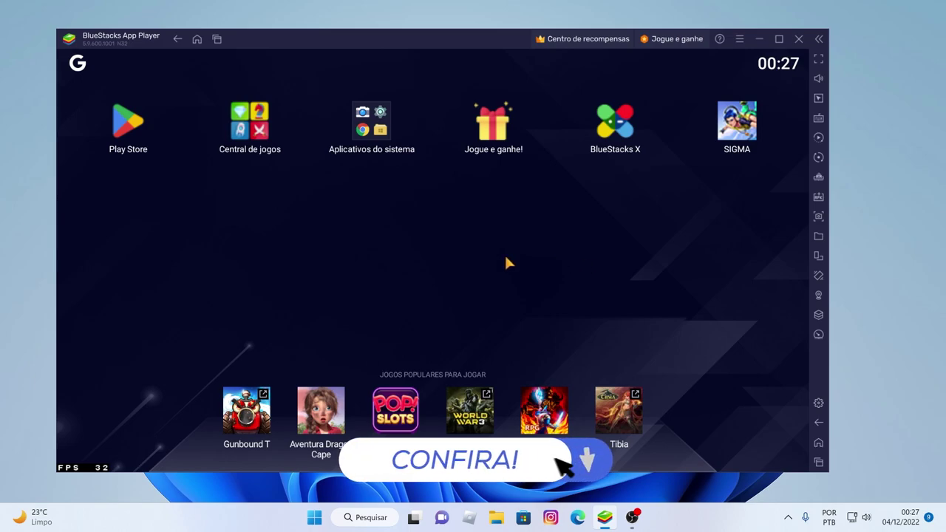
Install the FreeFire Atualizado 1.94.7 APK from the FF ATUALIZADO folder on the desktop.
left_click(818, 198)
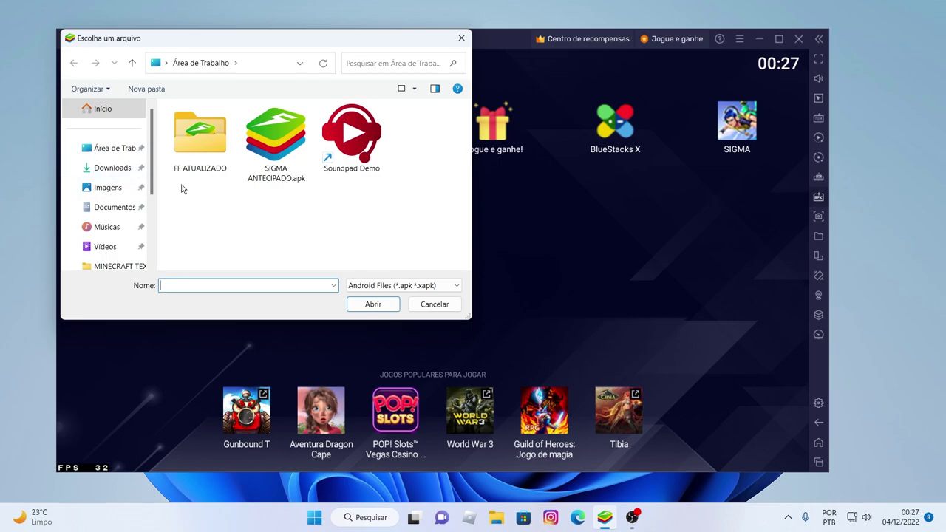
double_click(208, 152)
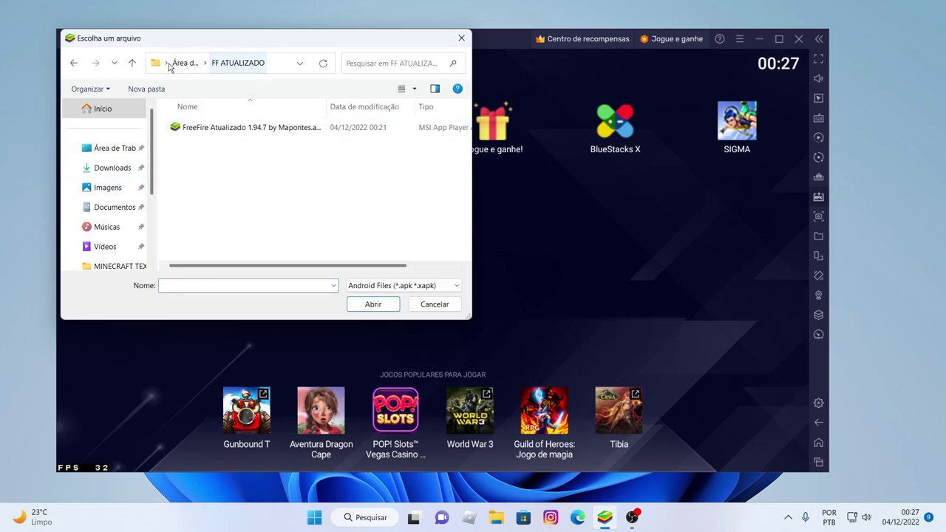
left_click(207, 130)
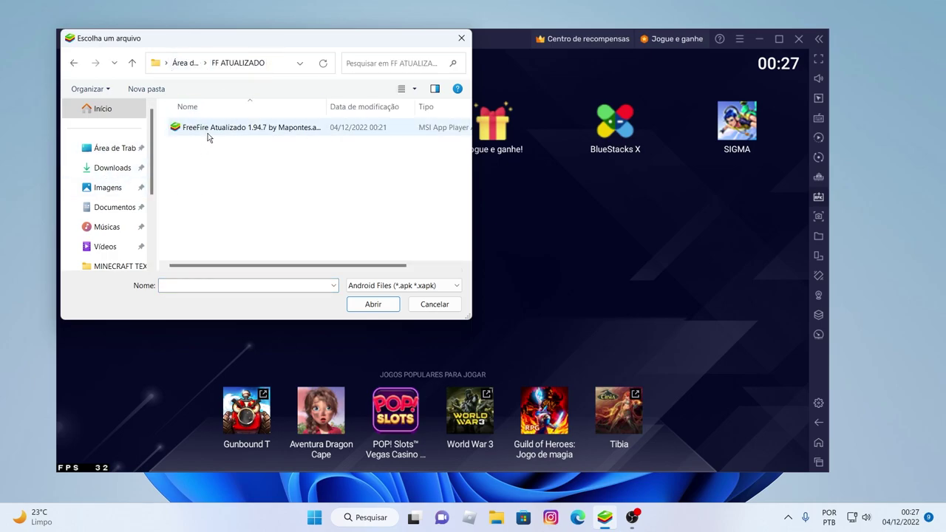
left_click(385, 305)
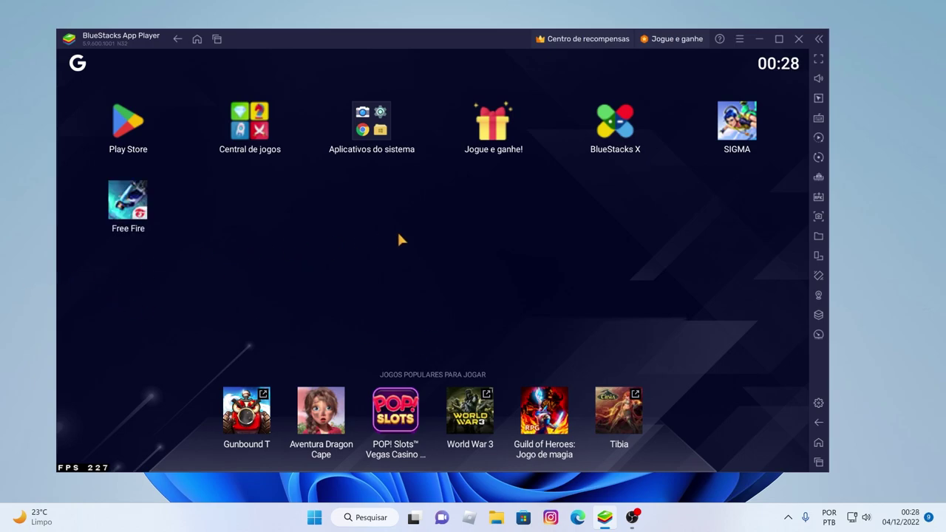
Restart BlueStacks, launch the newly installed Free Fire and dismiss the mouse-look hint.
left_click(799, 39)
left_click(507, 273)
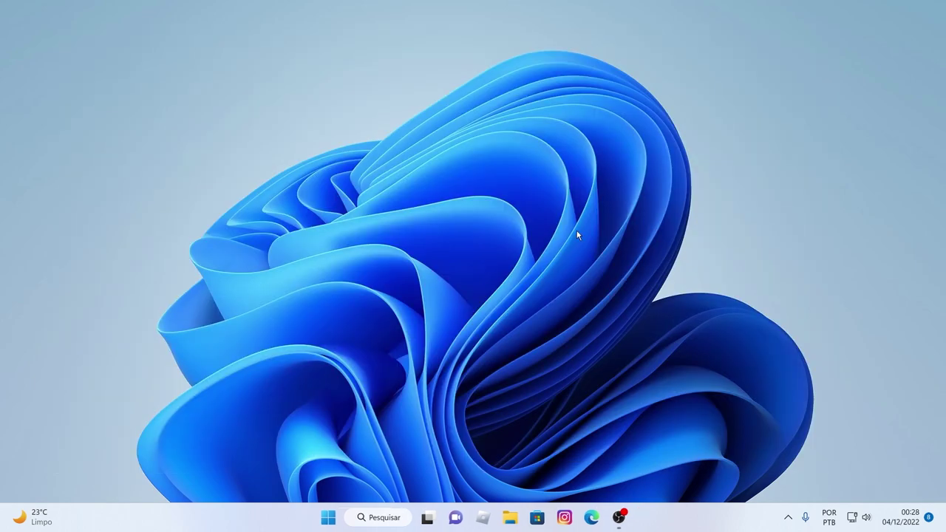
key("super")
type("bl")
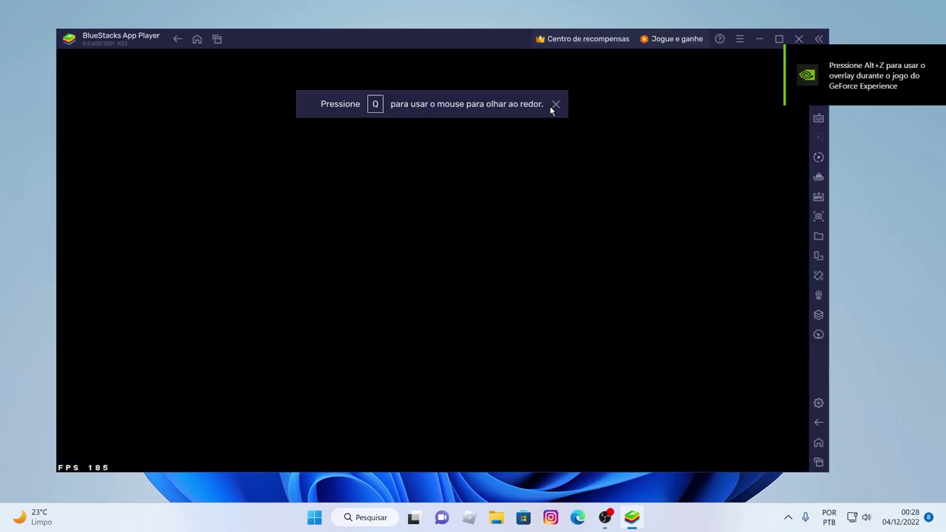
left_click(551, 109)
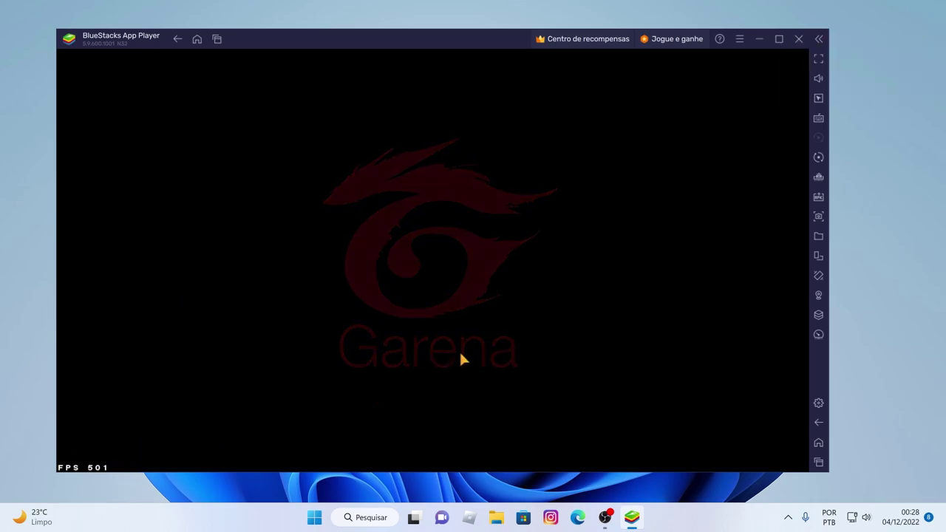
Allow Free Fire to access photos, media and files, and accept the terms of use.
left_click(593, 331)
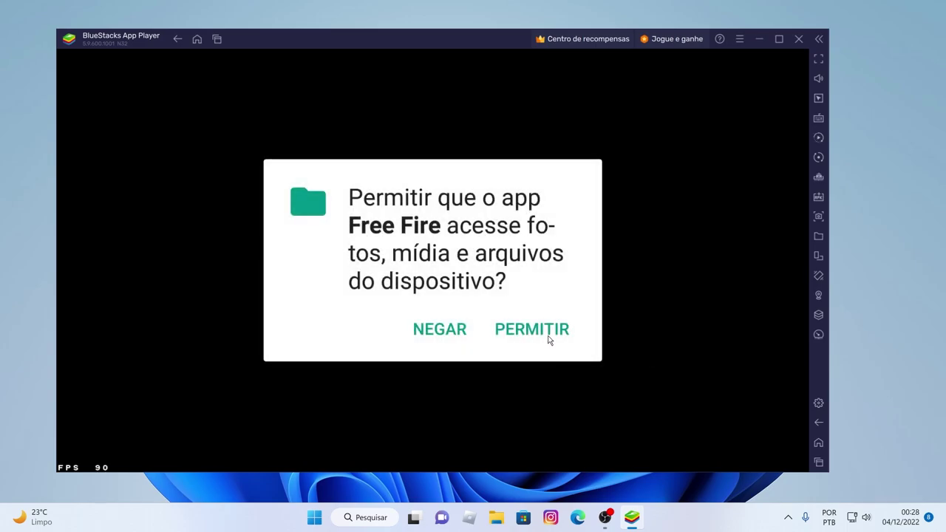
left_click(540, 334)
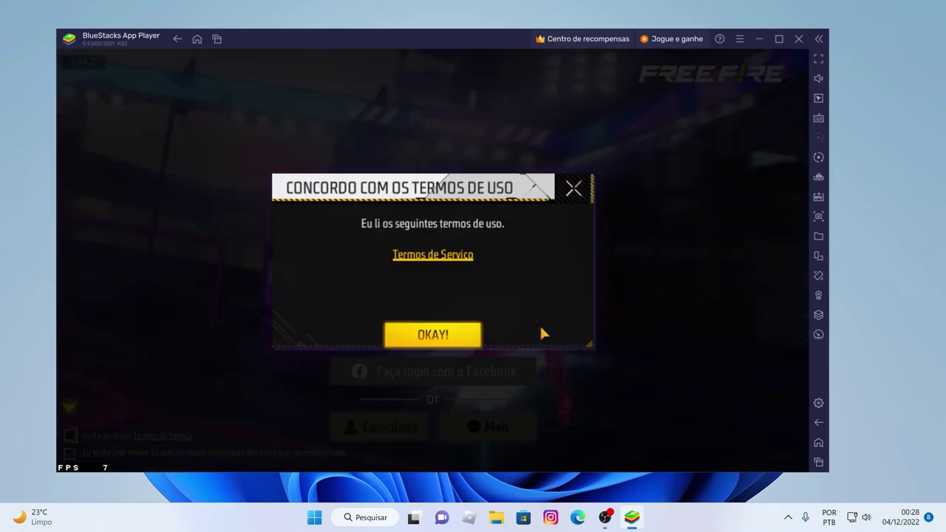
left_click(425, 336)
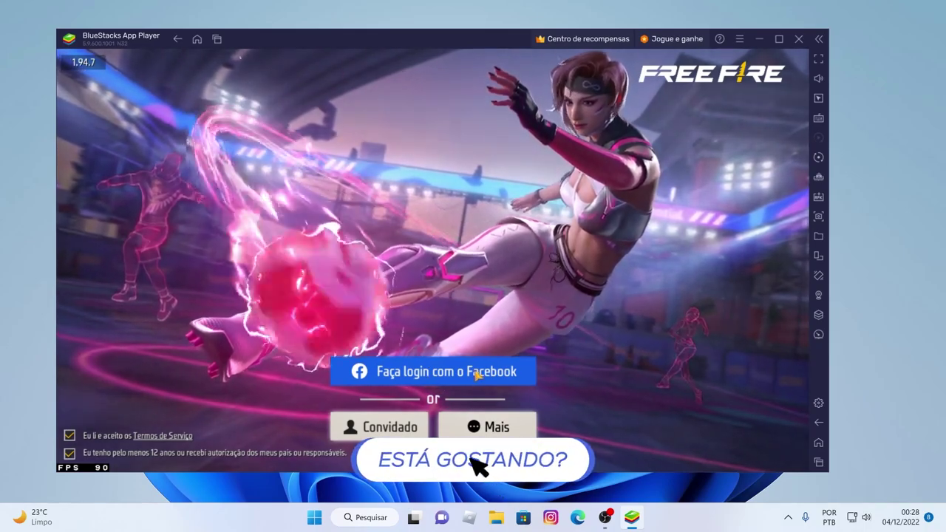
Log in to Free Fire with Facebook and continue with the previously connected account.
left_click(462, 373)
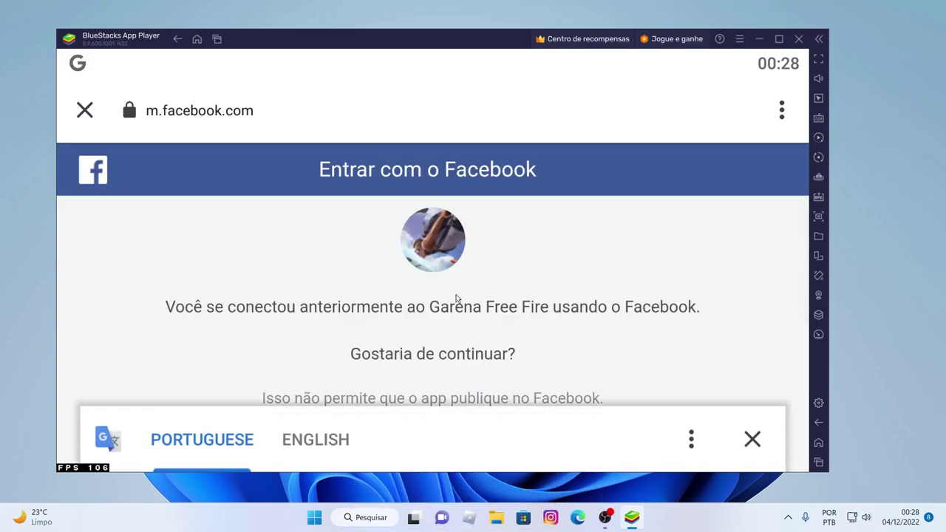
scroll(459, 350, "down", 1)
left_click(473, 329)
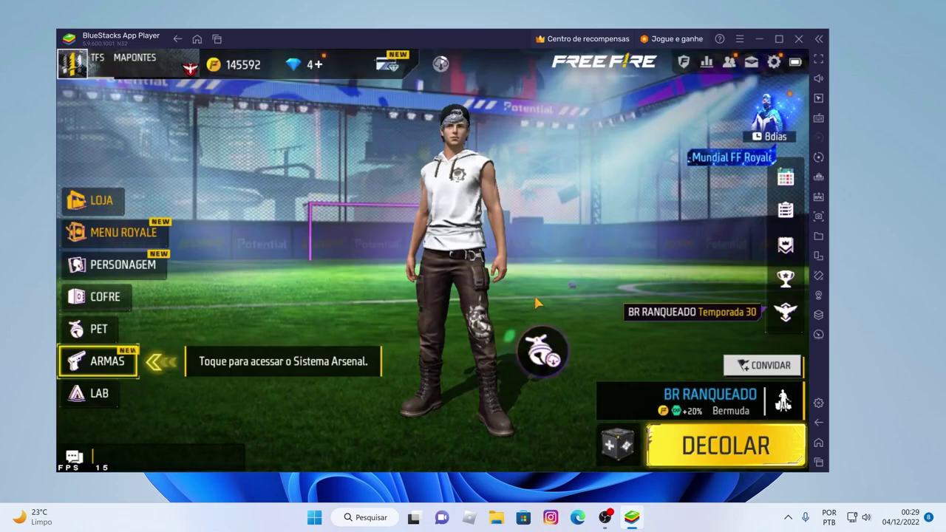
Download the synced configurations in the game's basic settings, confirm replacing the device's settings, and dismiss the promotional pop-ups.
left_click(775, 63)
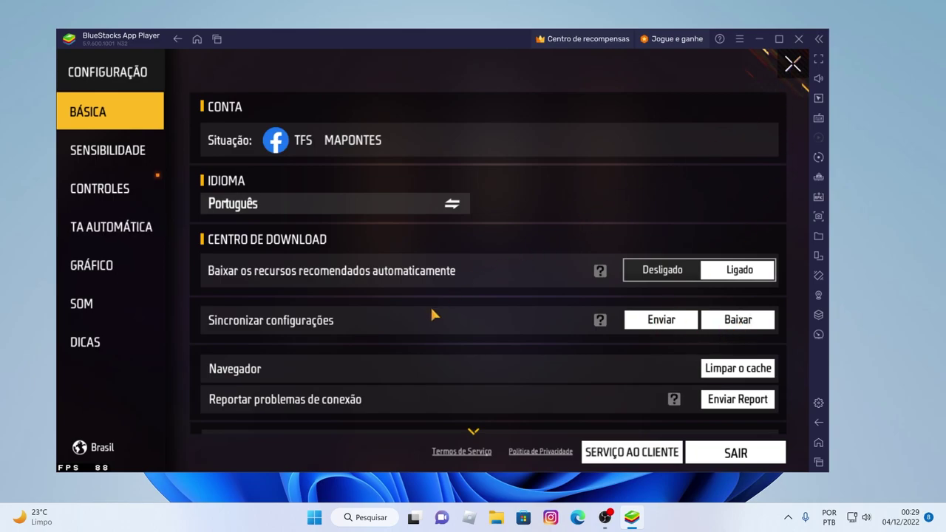
left_click_drag(434, 314, 477, 194)
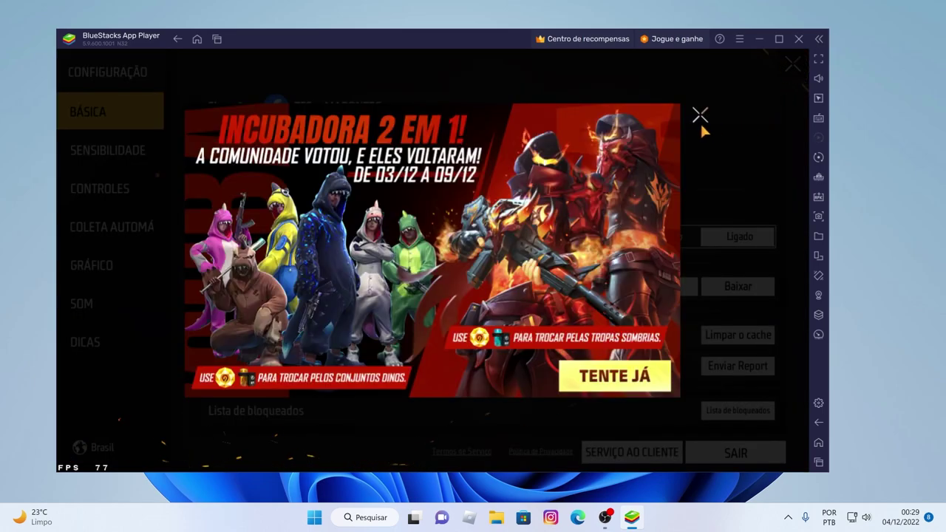
left_click(700, 124)
left_click(699, 129)
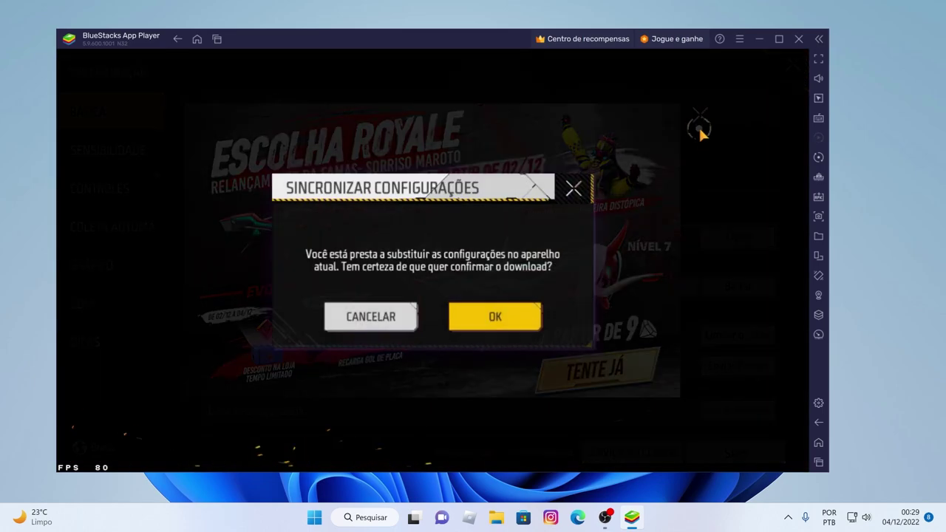
left_click(510, 311)
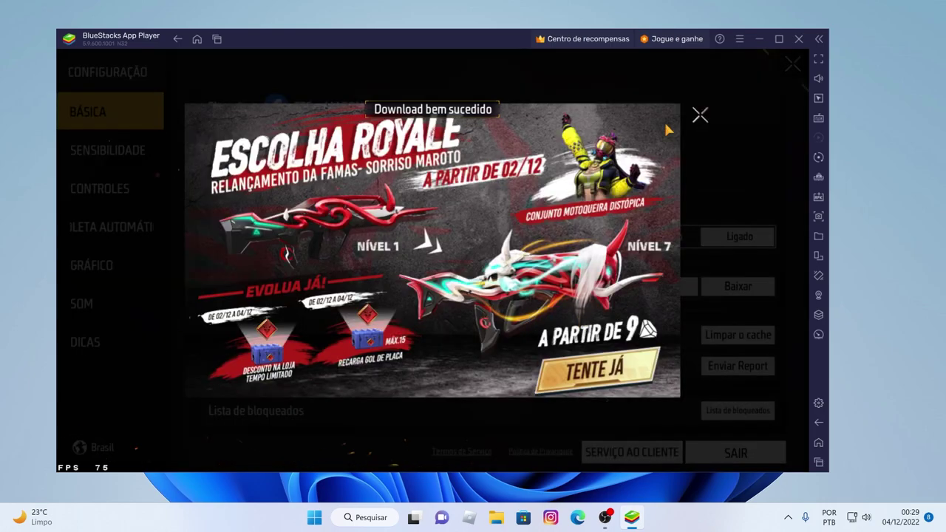
left_click(699, 117)
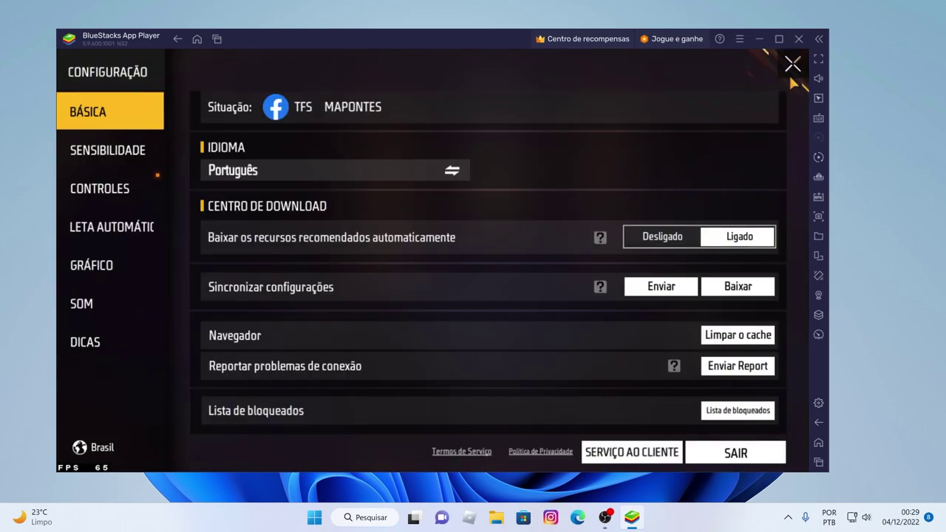
left_click(791, 65)
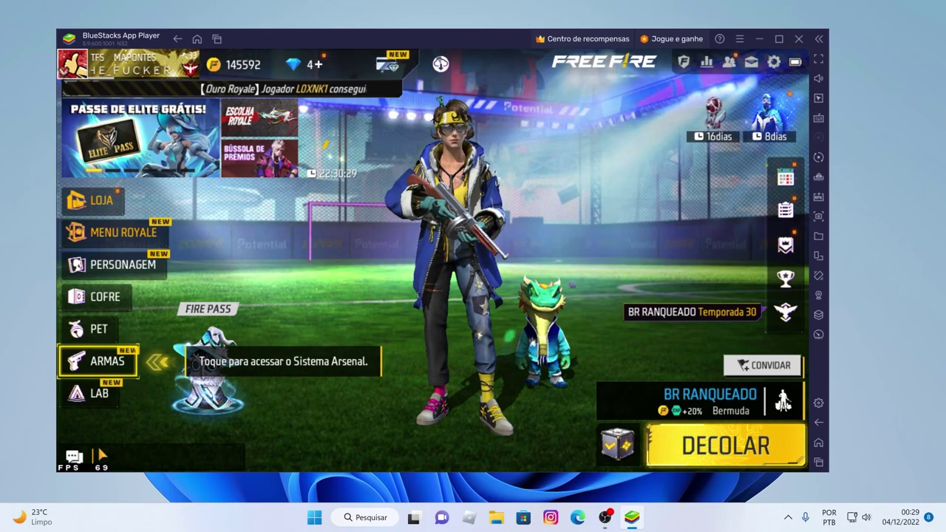
Check the game's graphics settings for quality, resolution, shadow, filter and high FPS, and return to the lobby.
left_click(774, 63)
scroll(508, 272, "down", 2)
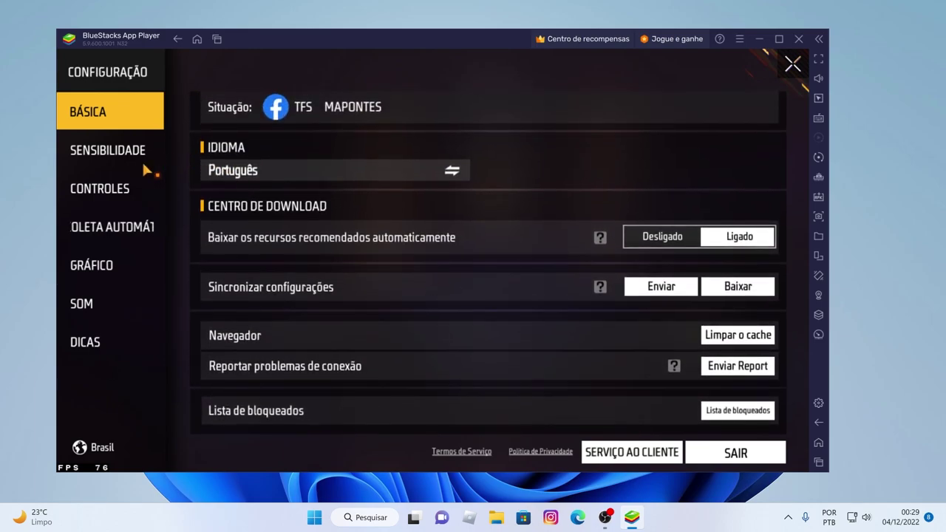
left_click(85, 260)
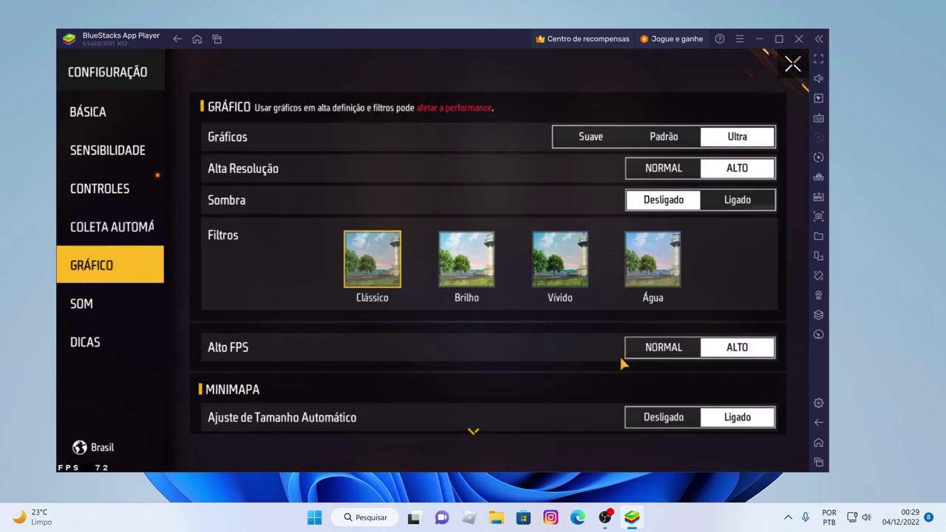
left_click(792, 66)
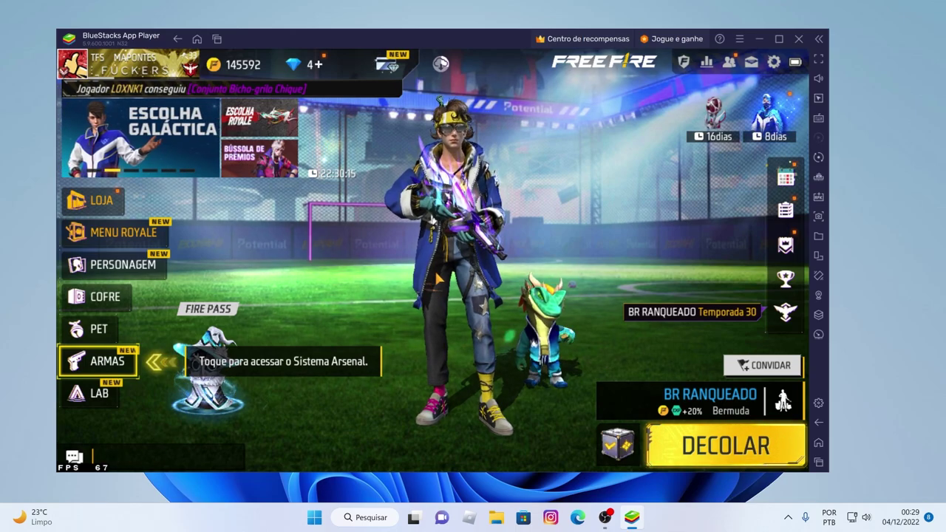
Choose the Treinamento mode and confirm downloading the 17.42M Ilha de Treinamento data package.
left_click(681, 397)
left_click(651, 428)
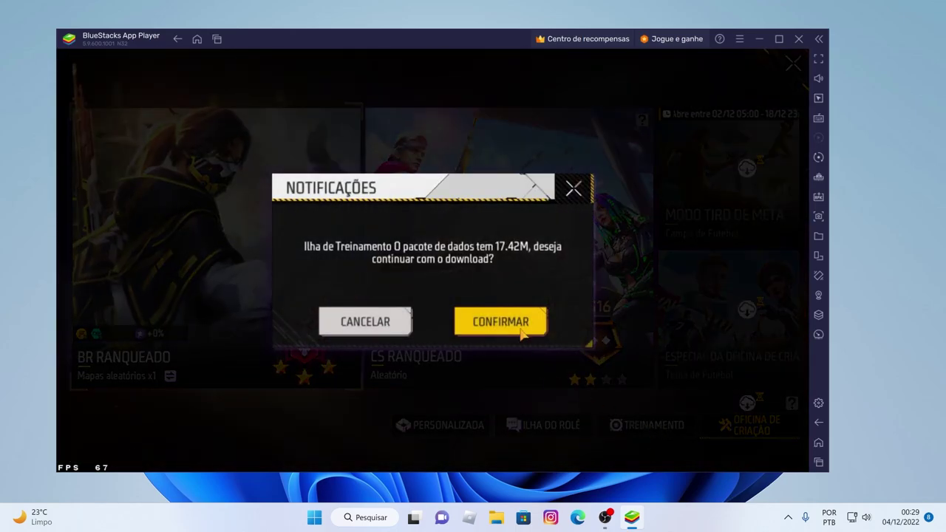
left_click(510, 324)
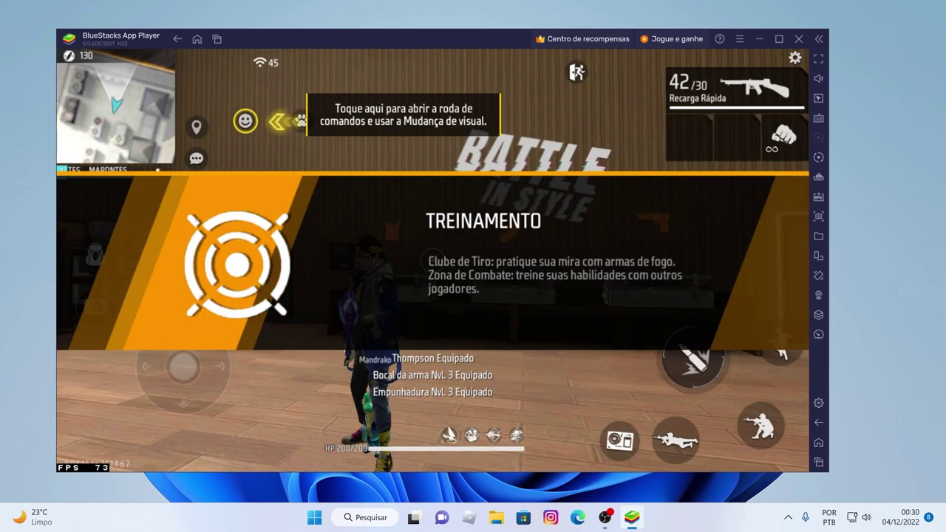
Test the character's movement in the Clube de Tiro by running, jumping and switching between the Thompson and the fists.
key("w")
key("a")
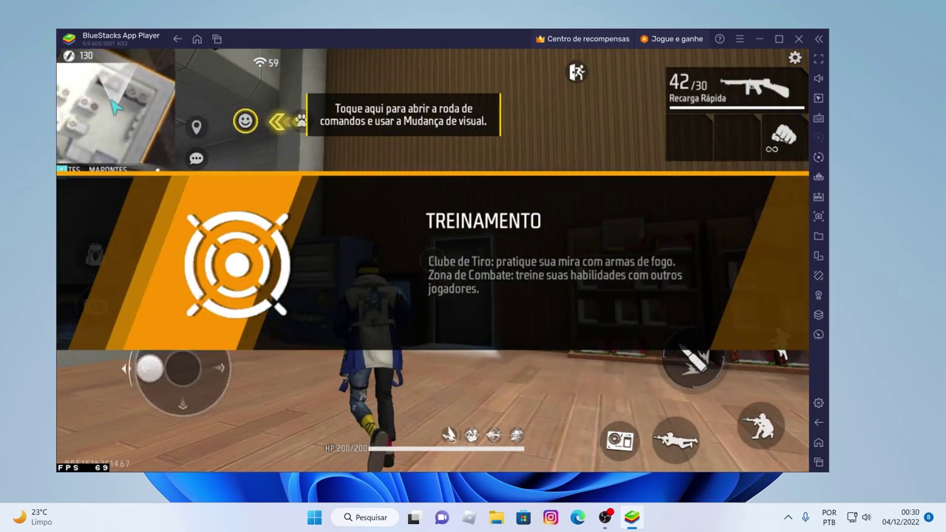
key("3")
key("space")
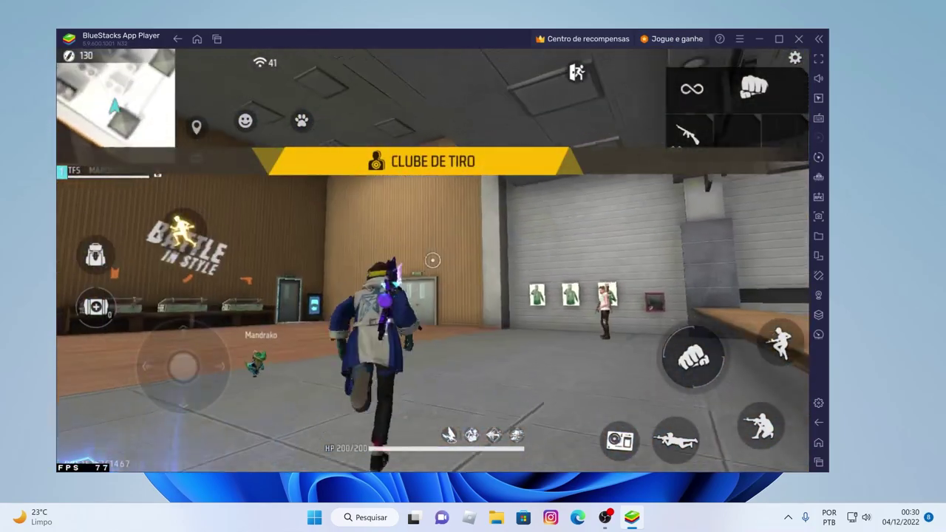
key("1")
key("space")
key("space")
key("d")
Test-fire and reload the Thompson in the shooting club, move in all directions and put the weapon away.
left_click(432, 260)
key("w")
key("r")
key("space")
left_click(433, 260)
key("a")
key("s")
key("d")
key("w")
key("3")
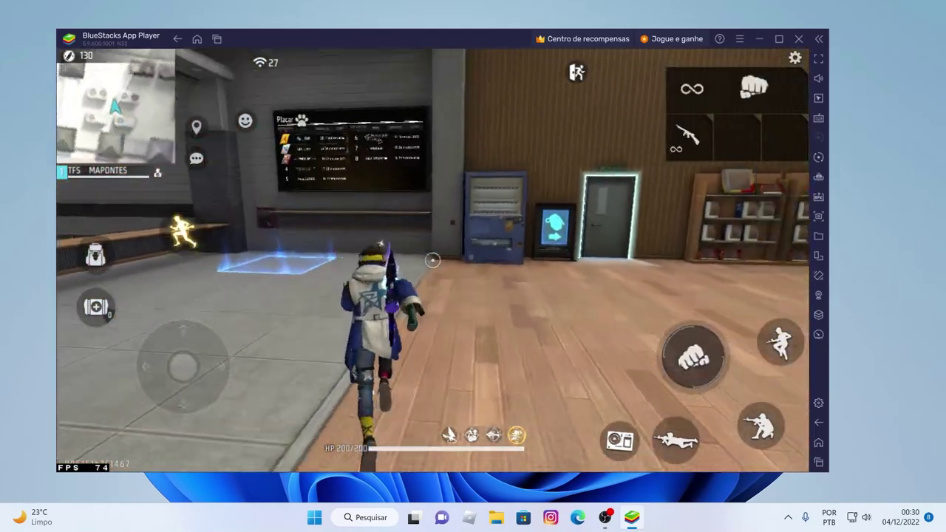
Take out the Thompson again and run and jump across the hall to the glowing exit door by the weapon crates.
key("1")
key("a")
key("w")
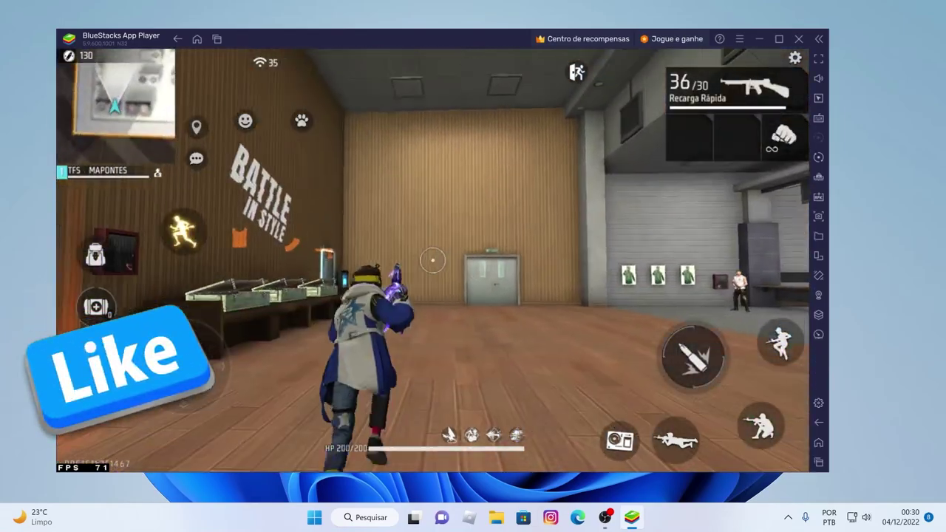
key("space")
key("d")
key("d")
key("w")
key("space")
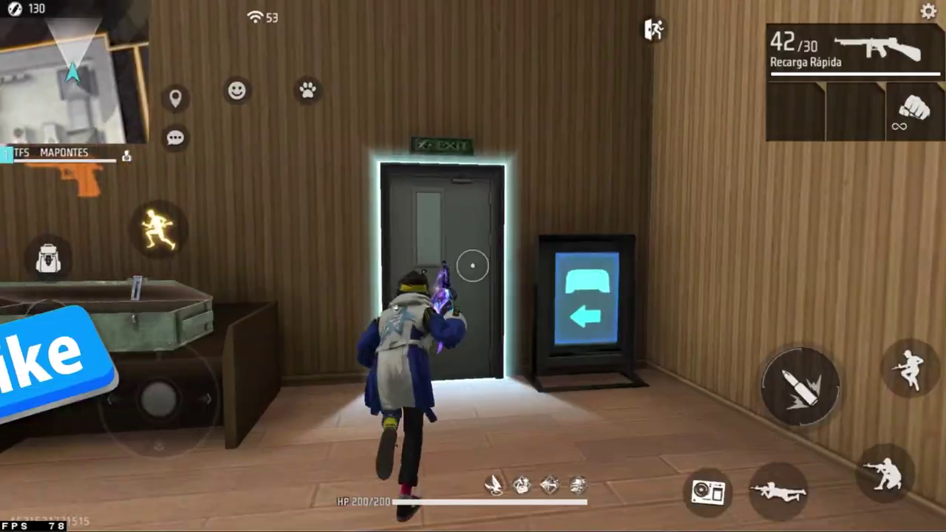
Walk to the crate under the pistol sign and pick up the Águia do Deserto.
key("a")
key("w")
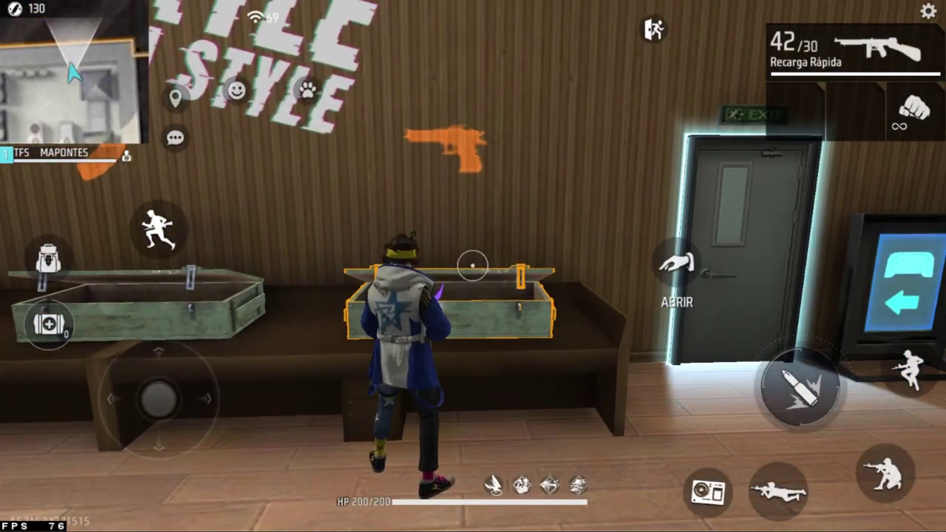
key("f")
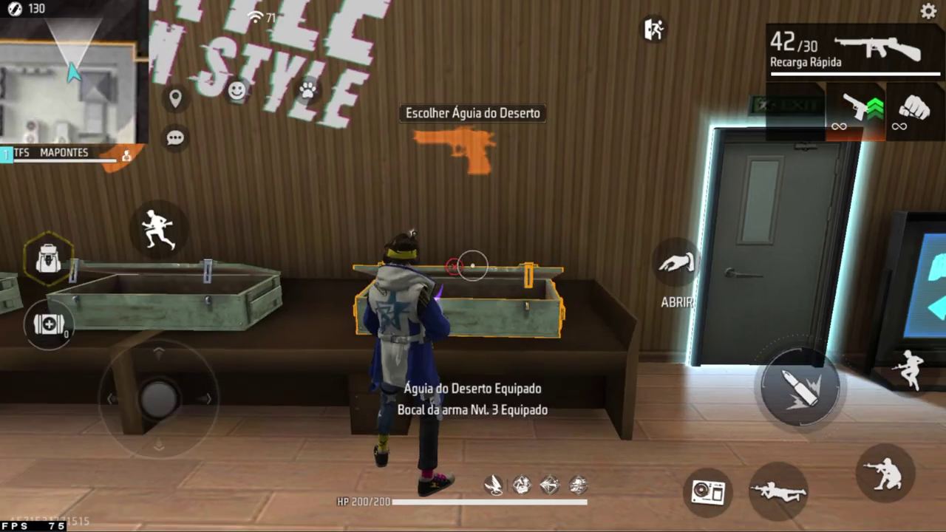
Try out the Águia do Deserto near the shooting range, alternating it with the fists while running and jumping.
key("w")
key("3")
key("3")
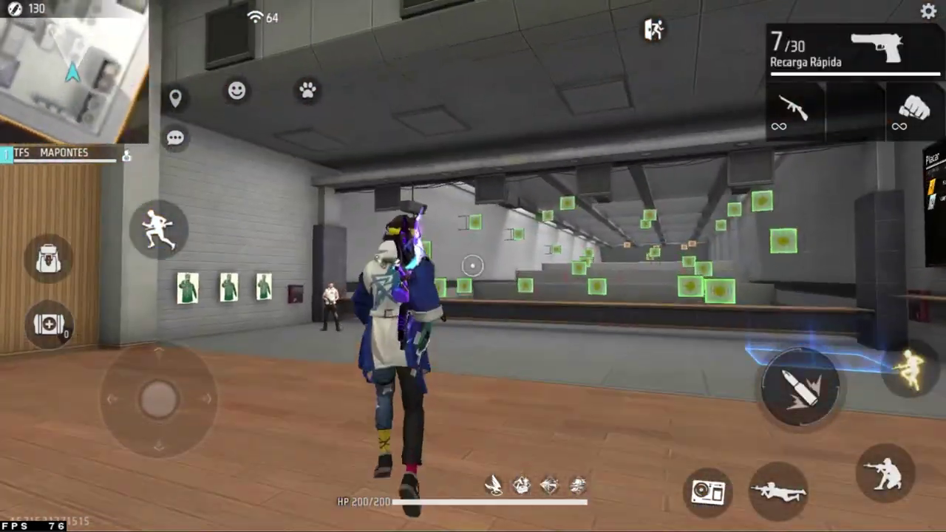
key("space")
key("3")
key("w")
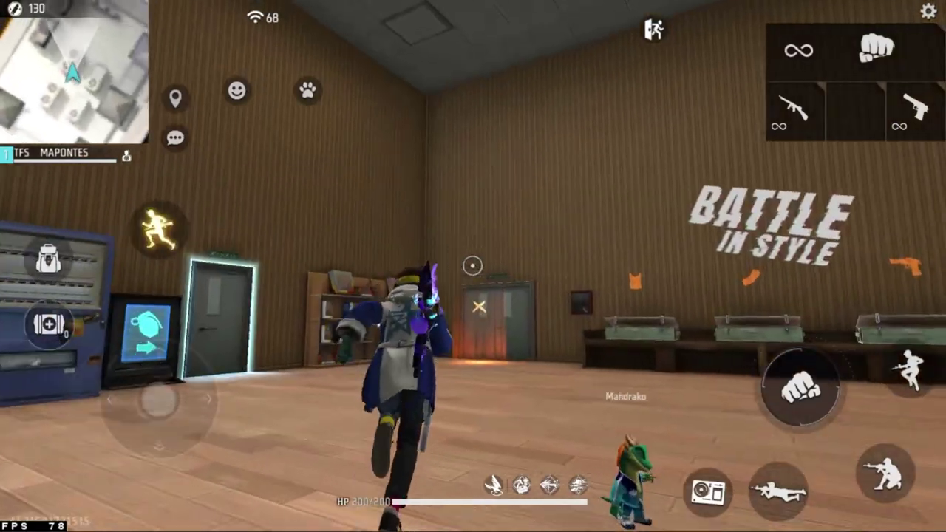
key("3")
key("space")
key("w")
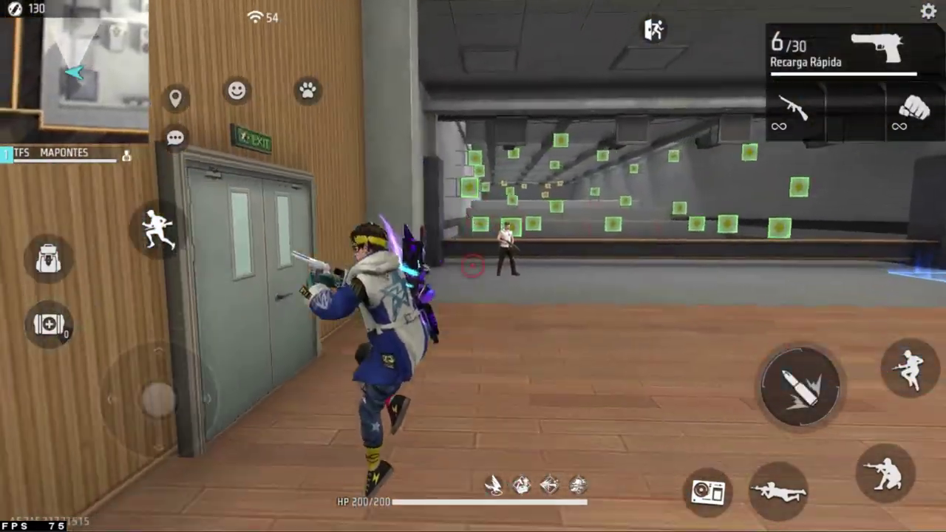
key("3")
Open the in-match settings and check the sensitivity configuration.
left_click(928, 11)
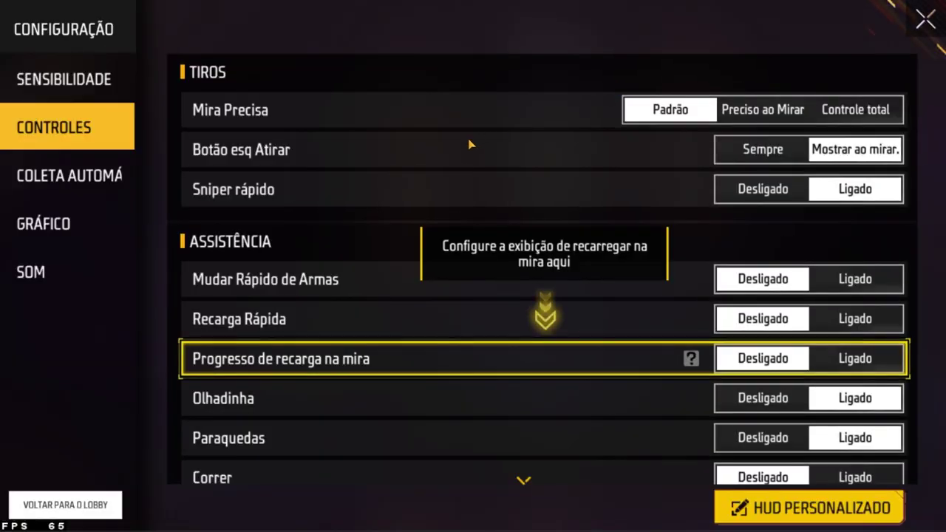
left_click(51, 81)
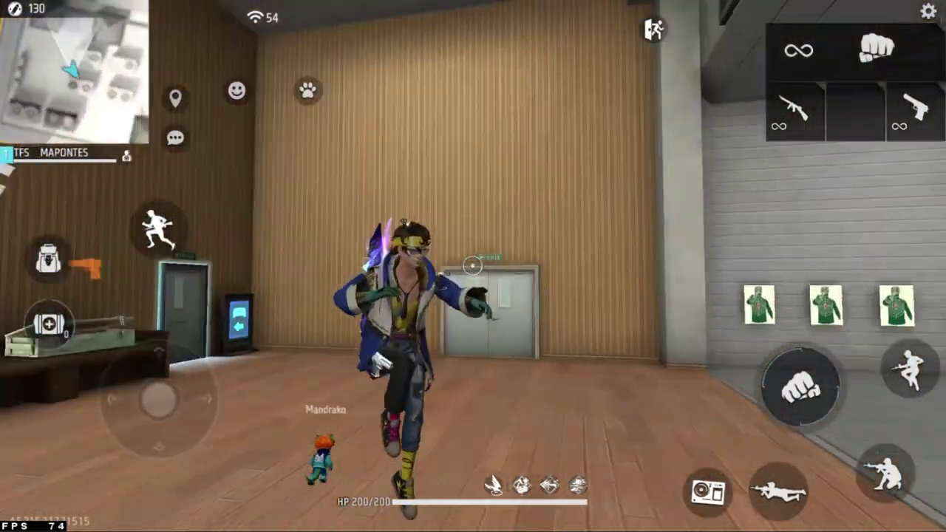
Shoot the Águia do Deserto toward the figure by the range, jumping and switching to the fists between shots.
key("w")
key("3")
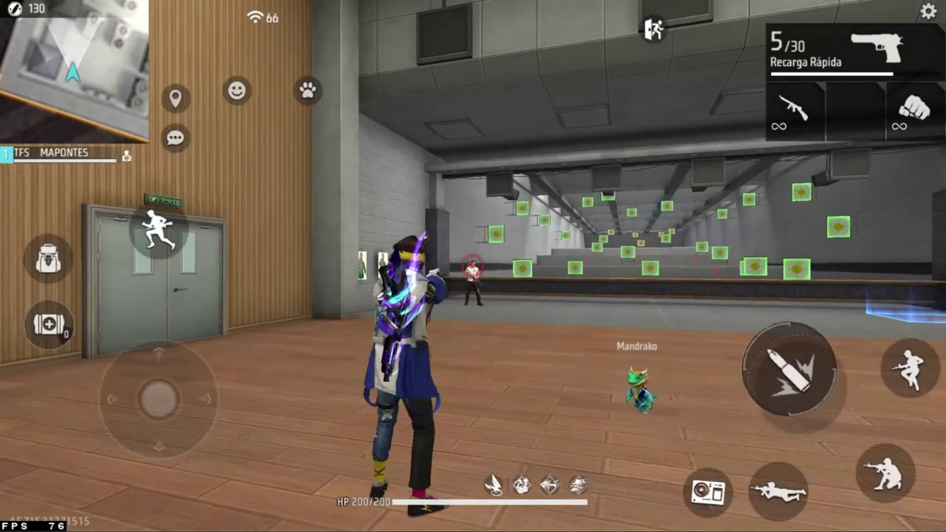
key("4")
key("w")
key("3")
left_click(473, 265)
key("space")
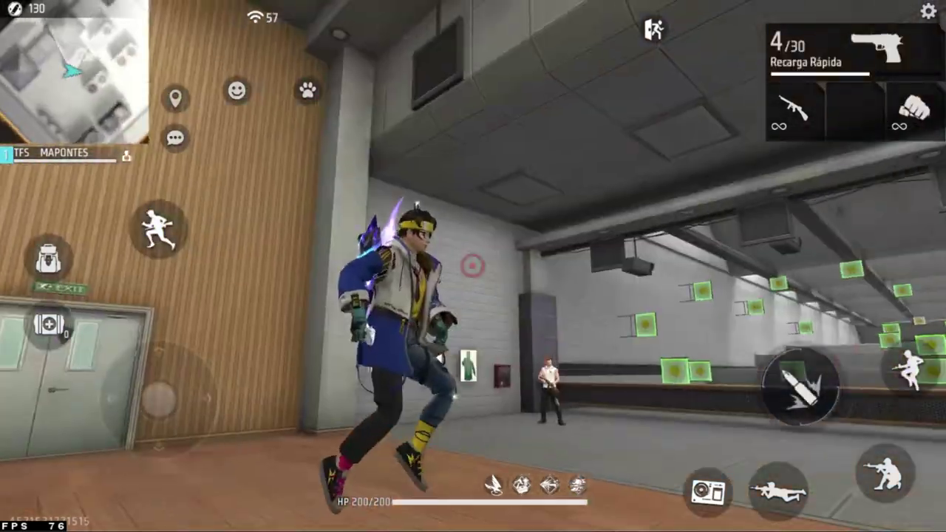
left_click(473, 266)
key("4")
key("w")
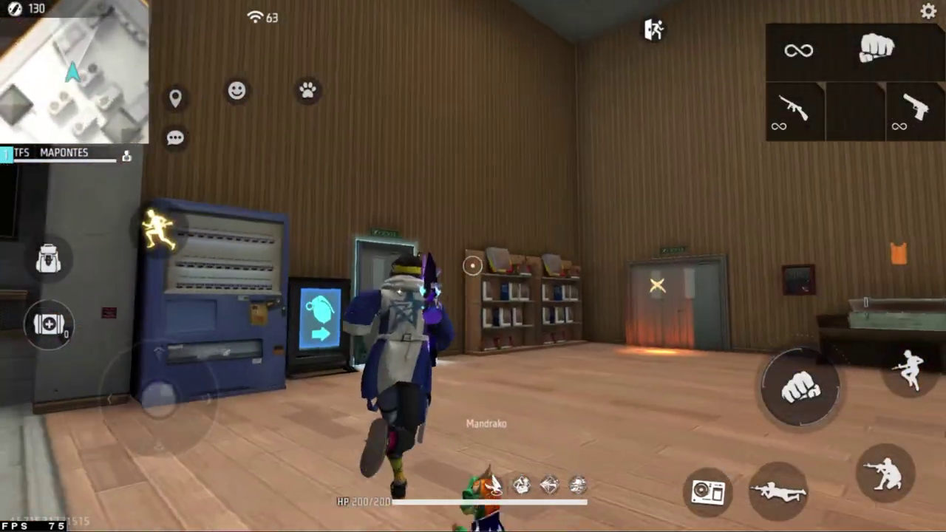
Repeat the jump-and-shoot drill with the Águia do Deserto, facing the range targets.
key("3")
key("space")
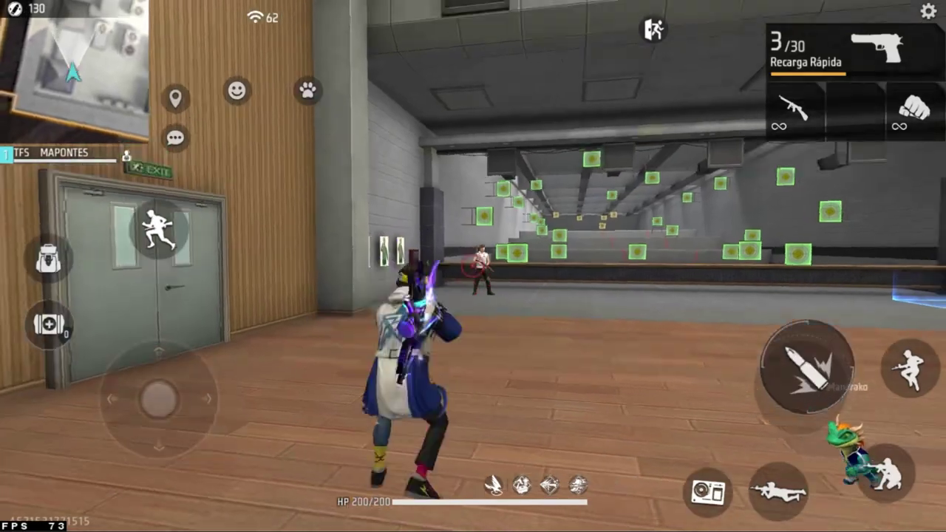
left_click(473, 265)
key("4")
key("w")
key("3")
key("space")
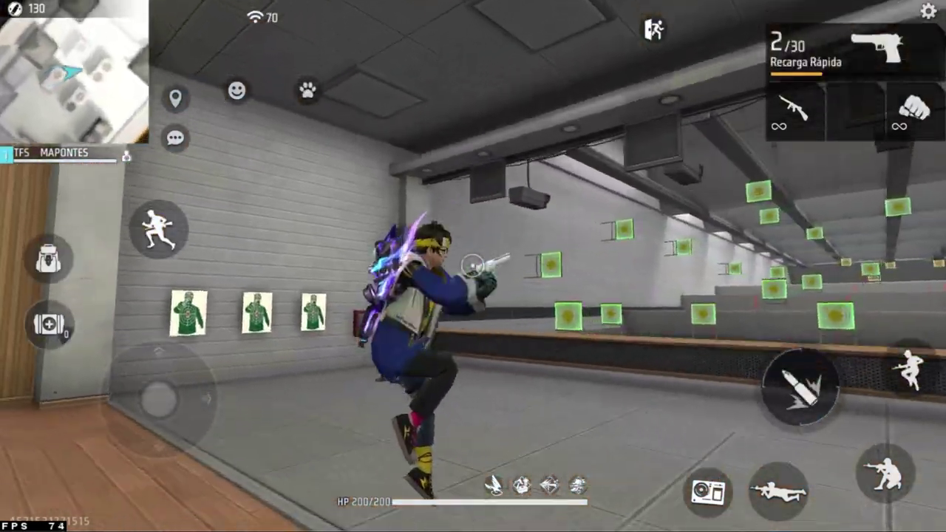
Keep practising around the hall with the pistol, running, jumping and shooting at the wall targets.
key("w")
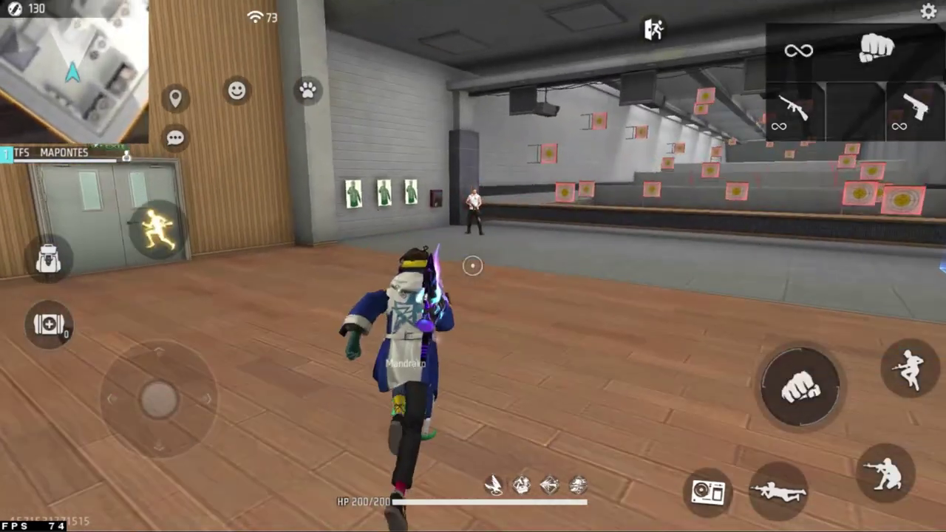
key("w")
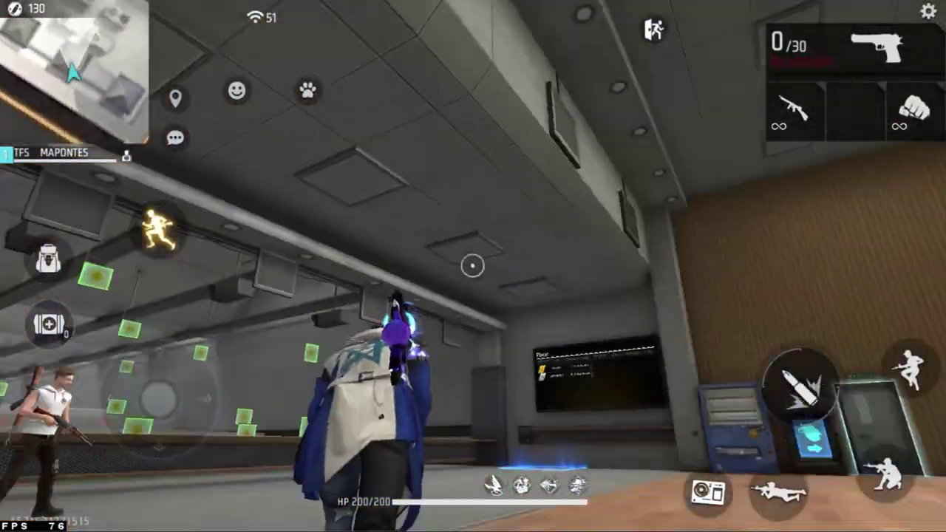
key("space")
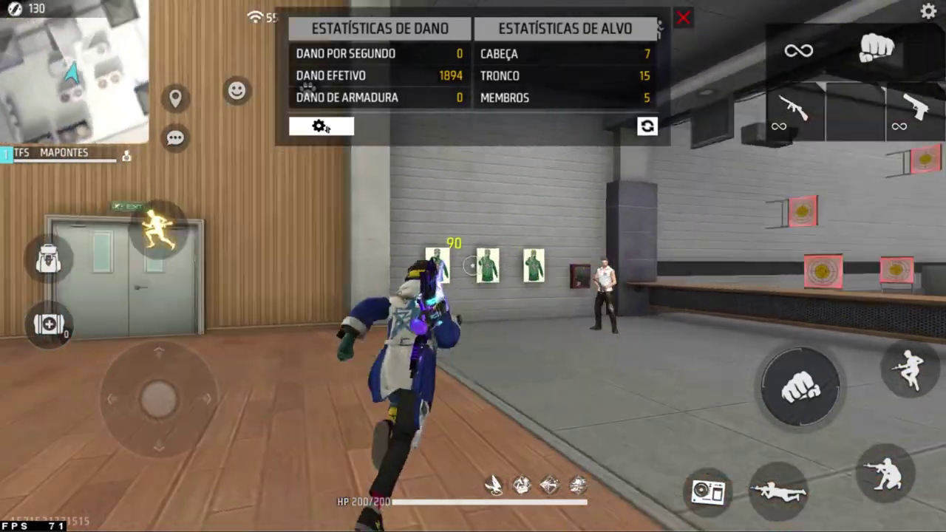
key("w")
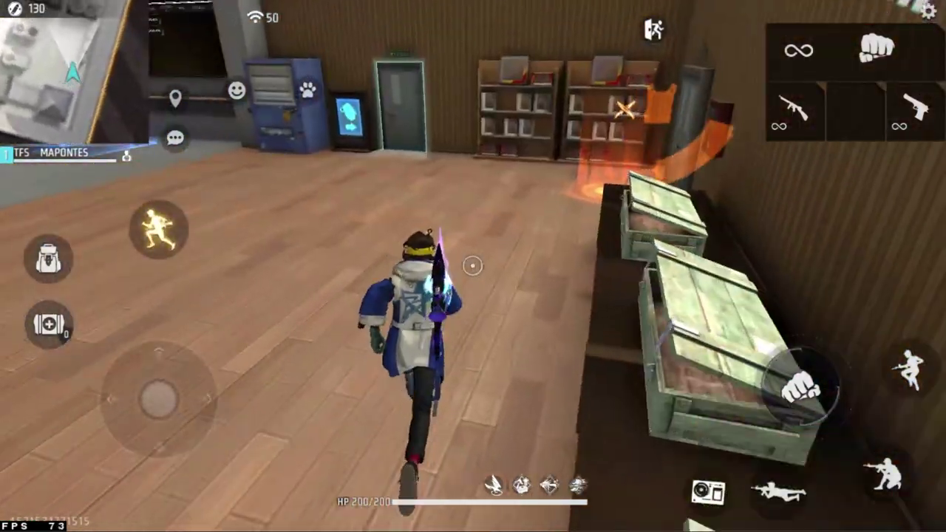
key("3")
key("space")
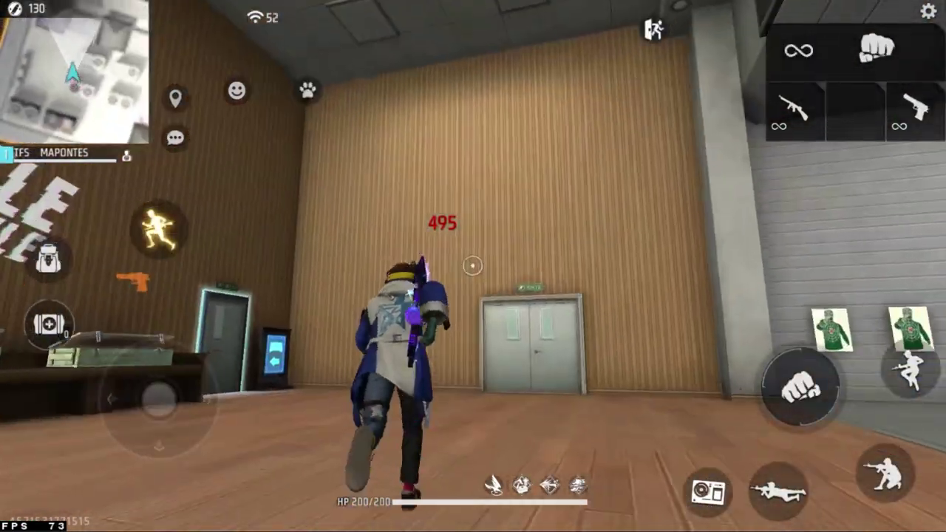